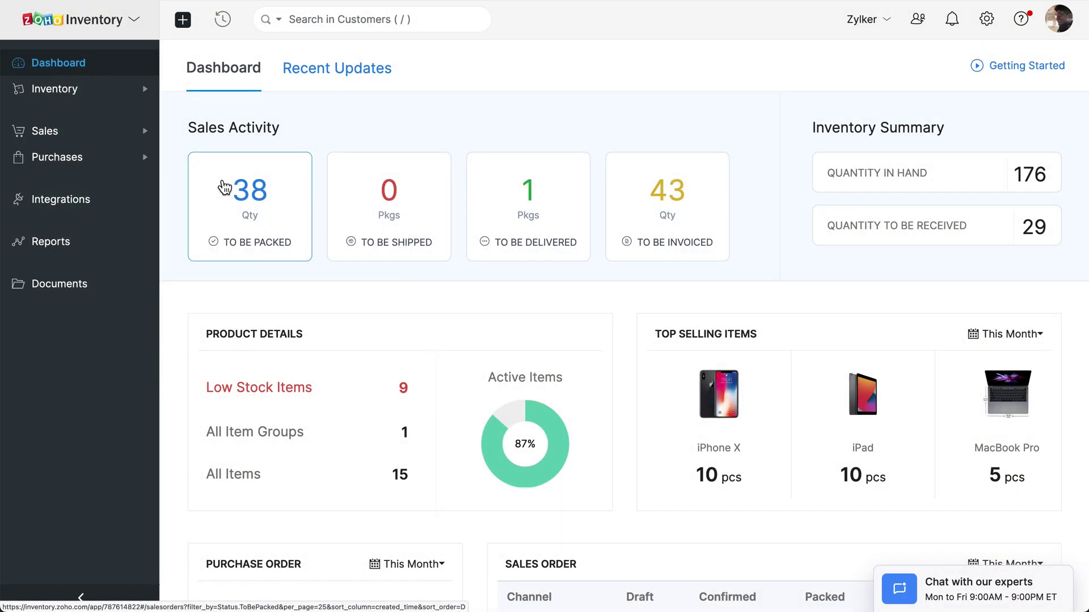
click(121, 134)
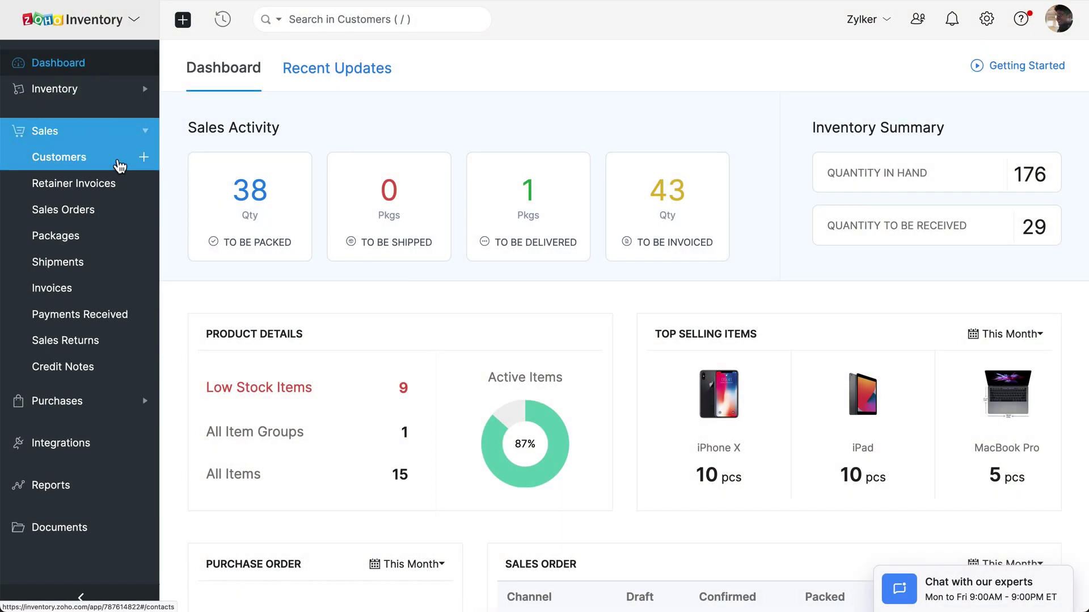
click(116, 211)
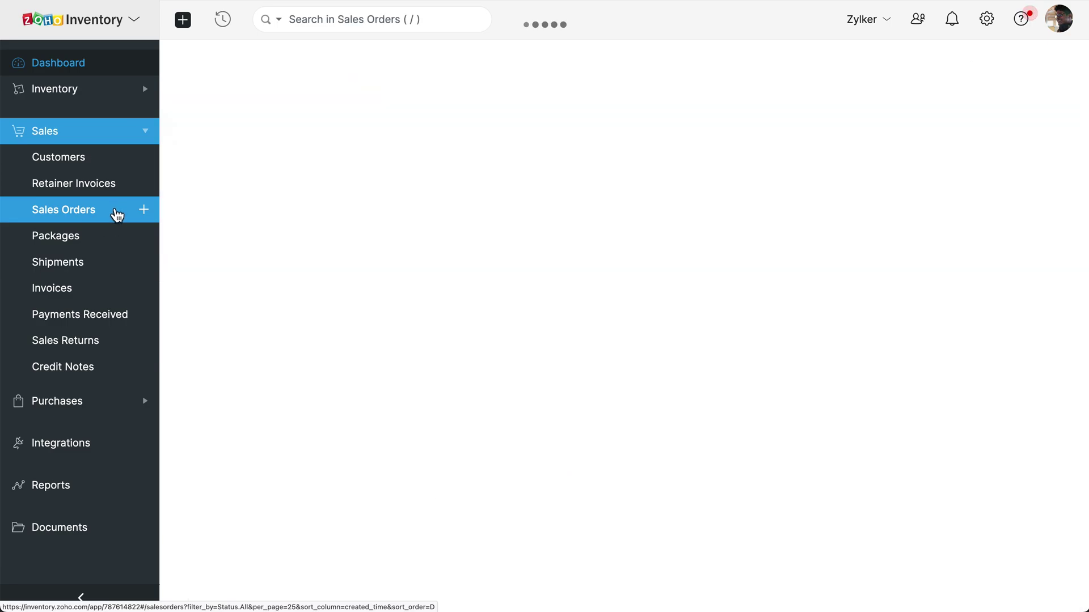
click(144, 210)
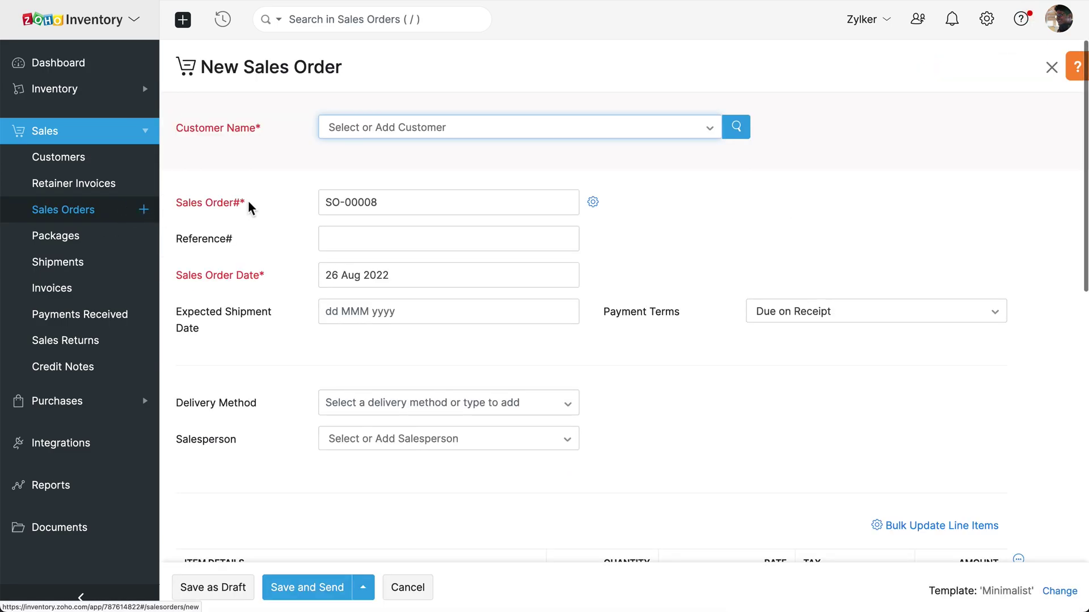
click(370, 127)
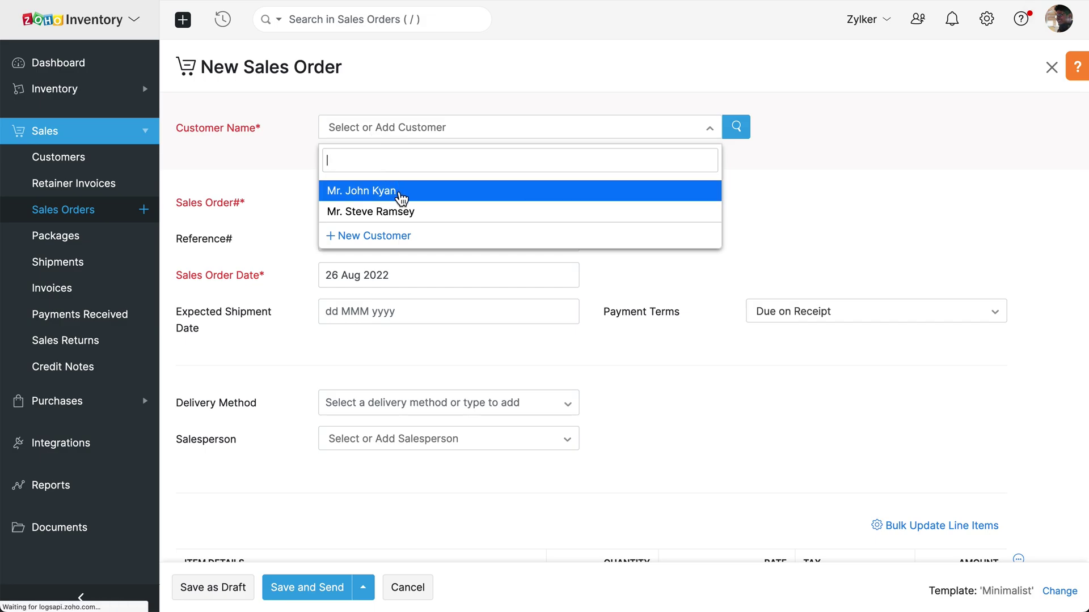
click(400, 188)
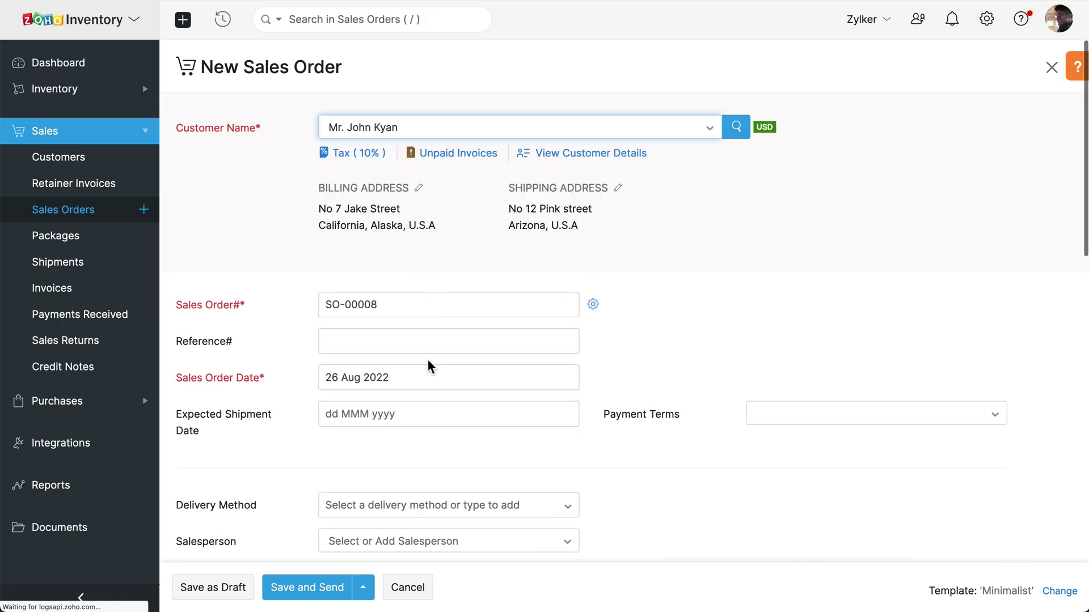
scroll(429, 359, down, 4)
scroll(428, 358, down, 4)
scroll(429, 360, down, 1)
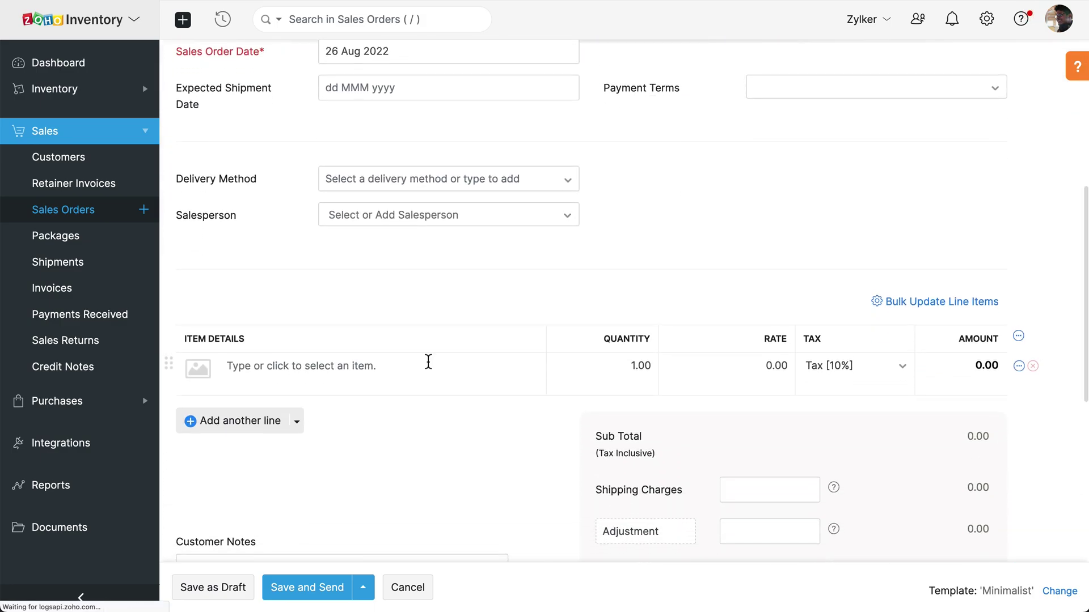
Add line items iPhone X (qty 20) and iPad (qty 10), subtotal 13,290.
click(367, 366)
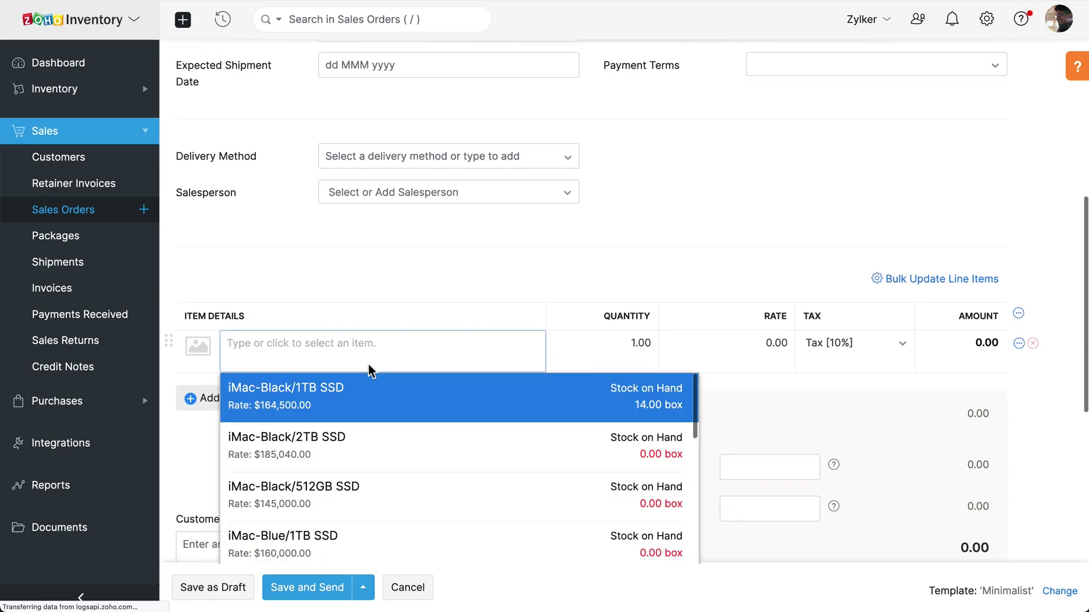
text(ip)
click(410, 442)
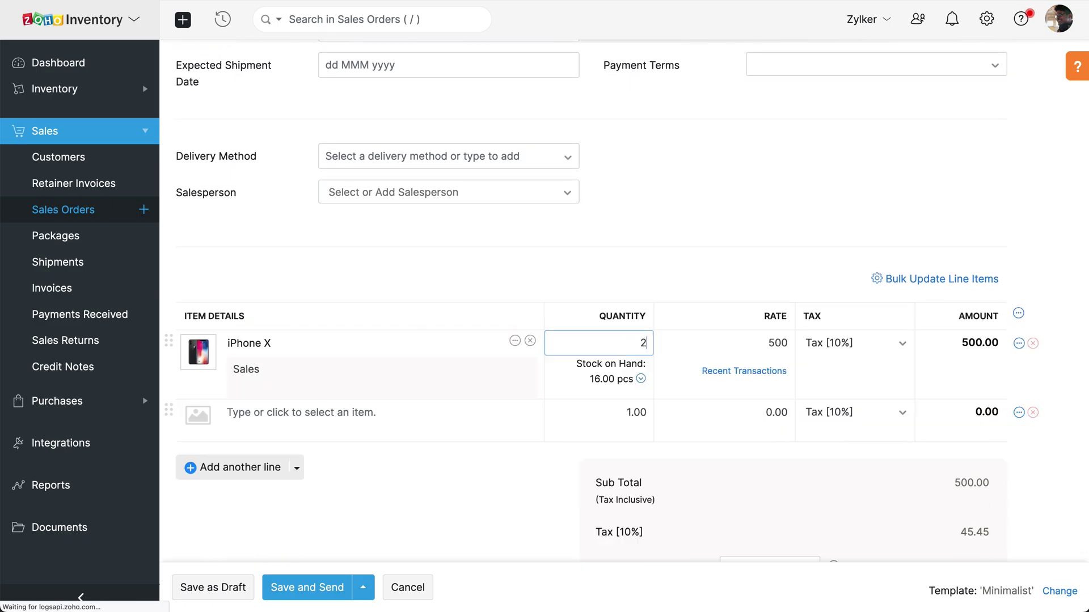
text(20)
click(416, 424)
text(ipad)
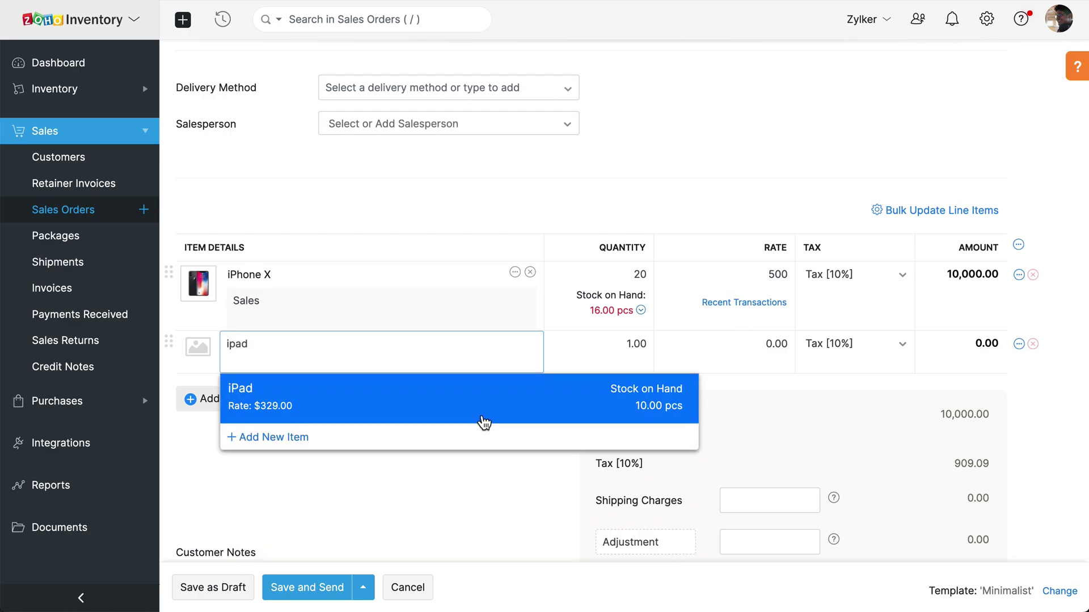
click(460, 394)
text(10)
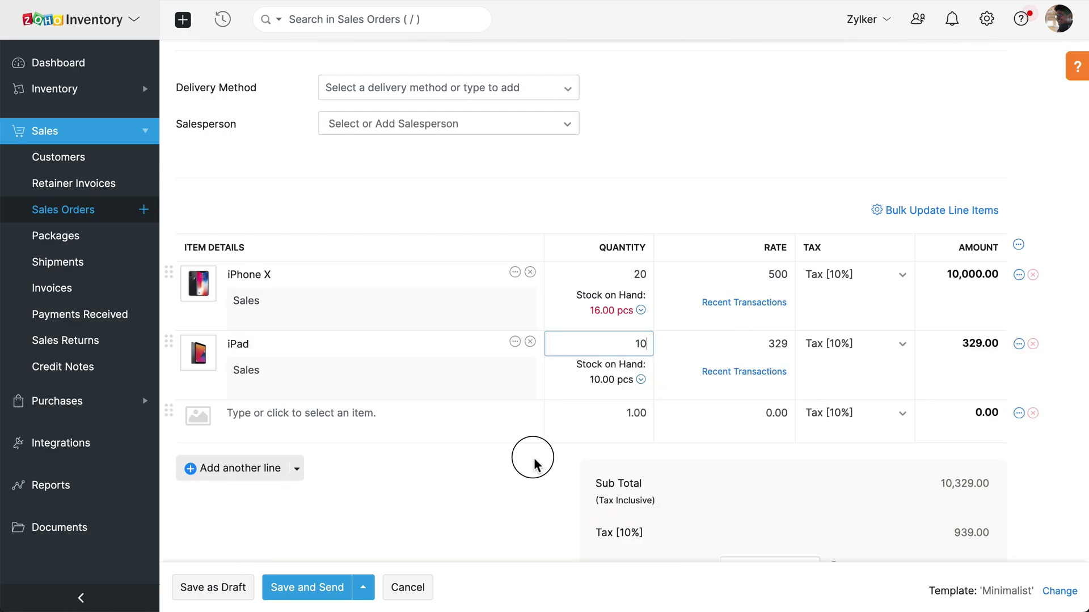
click(533, 458)
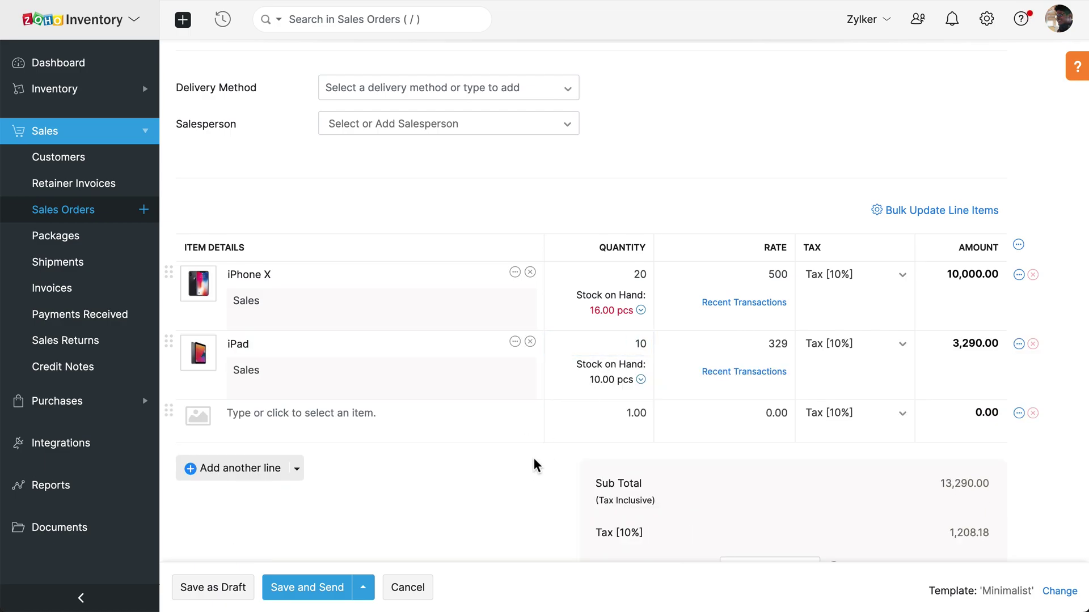
click(322, 593)
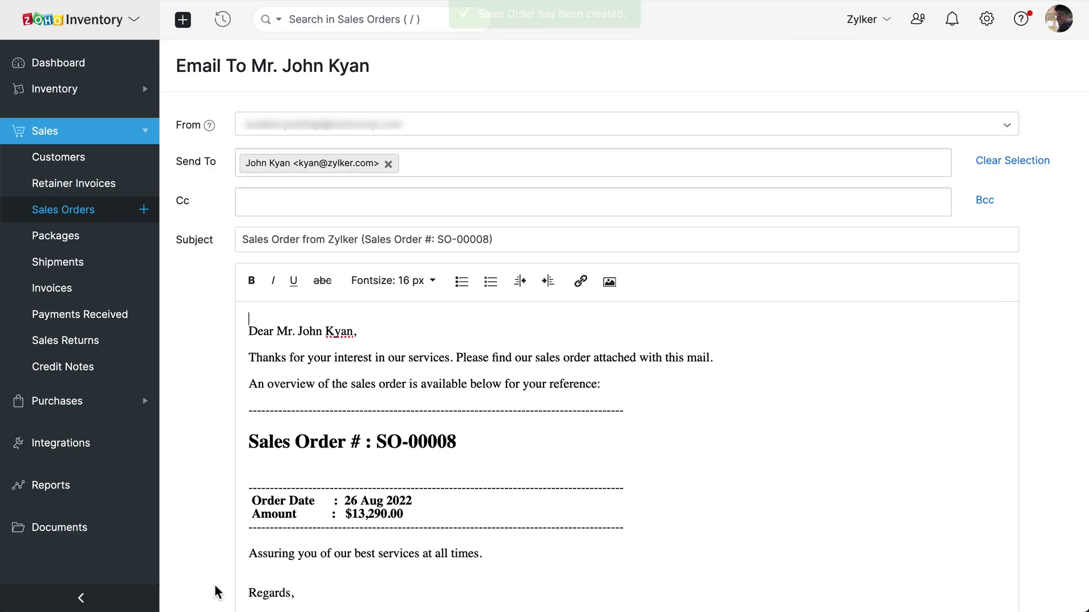
scroll(214, 584, down, 5)
click(255, 549)
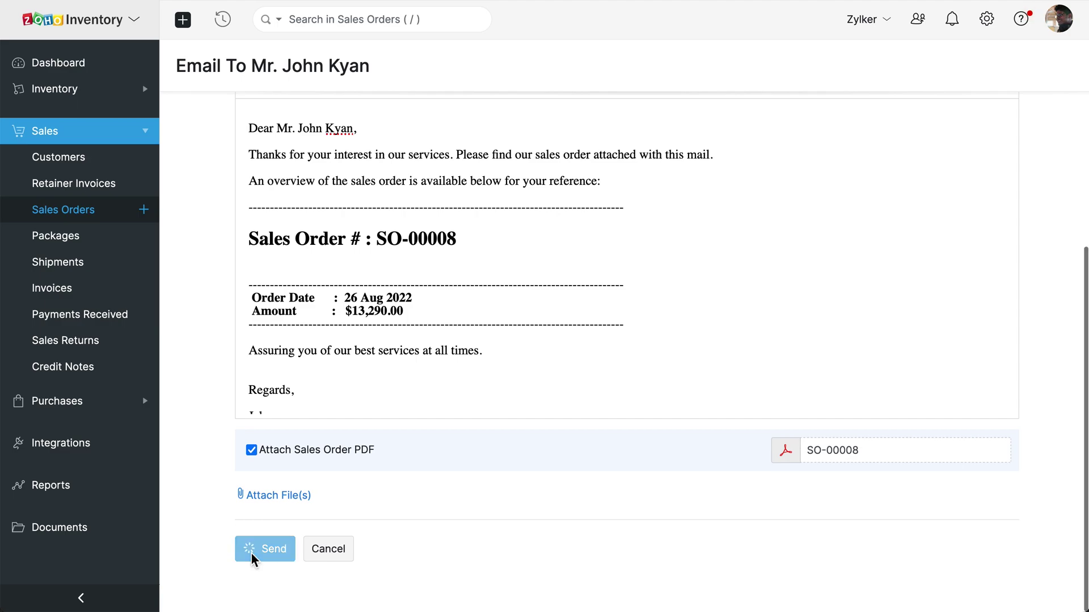
click(1023, 65)
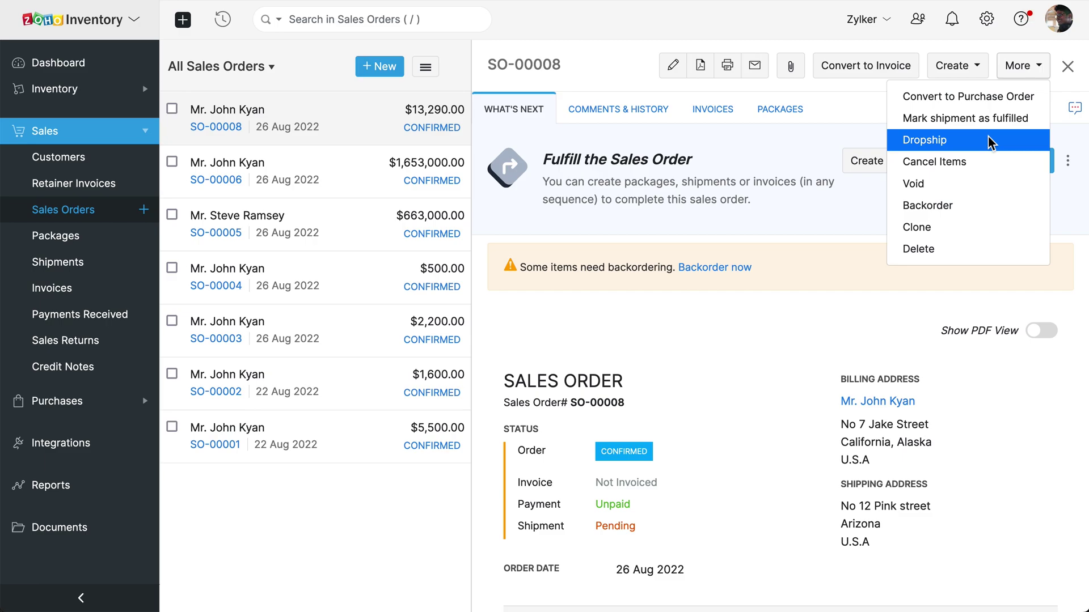
Partially dropship SO-00008's iPhone X line, copying item descriptions to the purchase order.
click(987, 137)
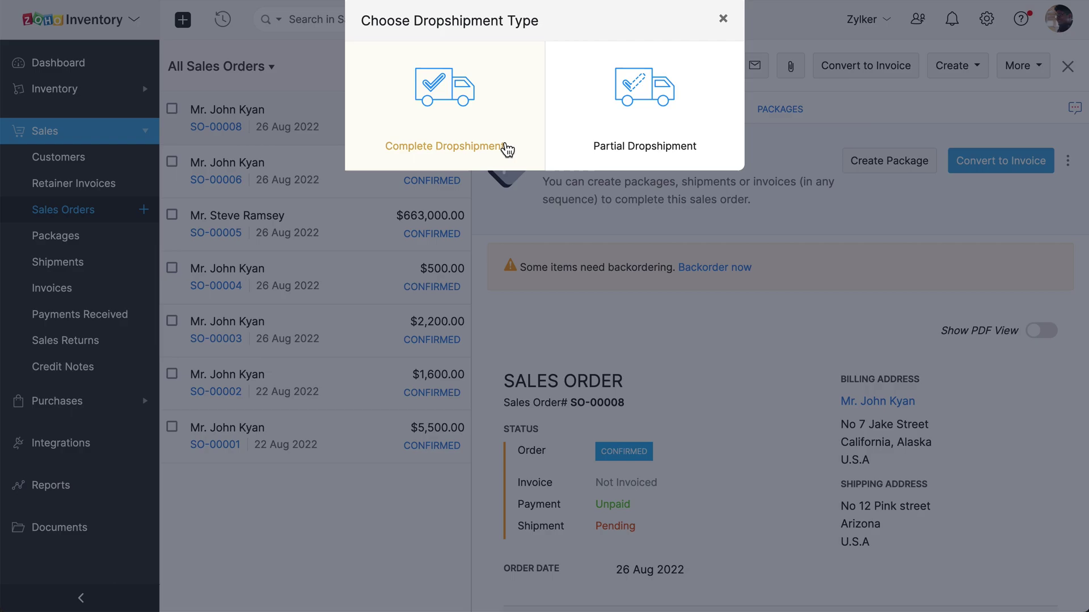
click(631, 131)
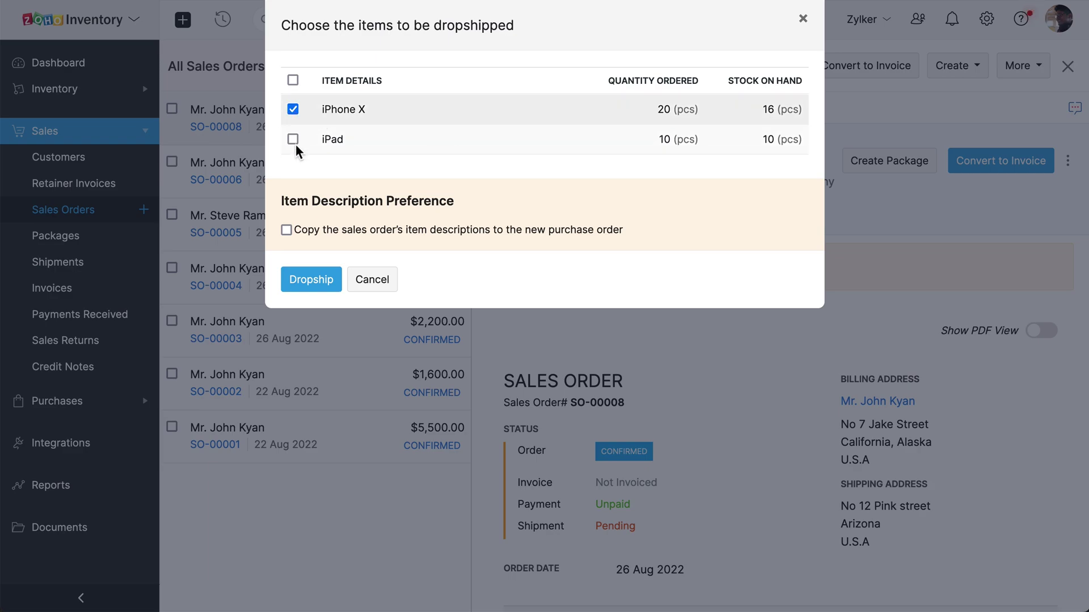
click(287, 230)
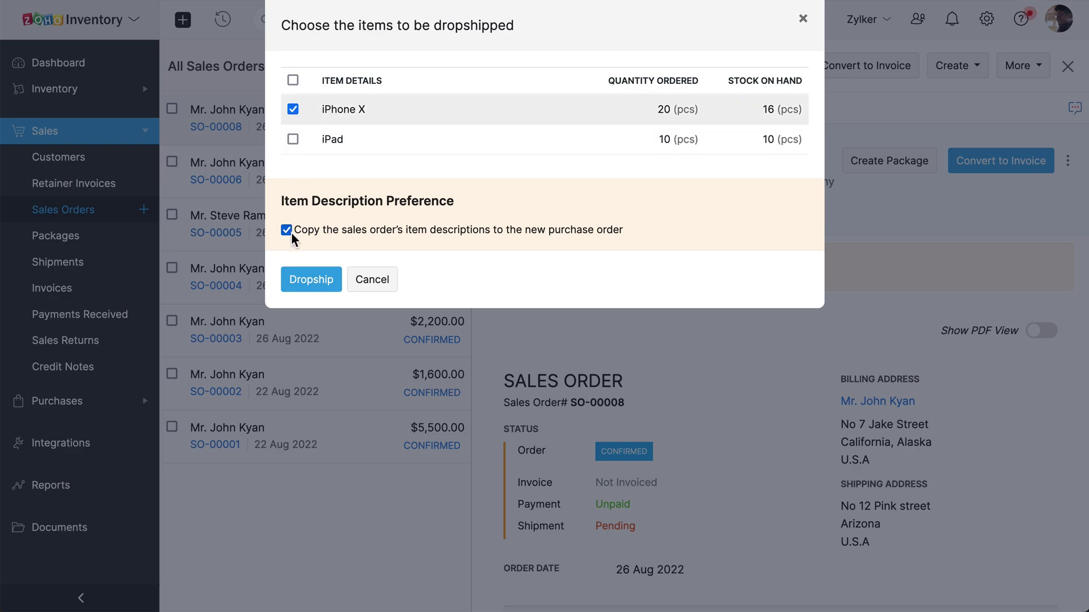
click(321, 284)
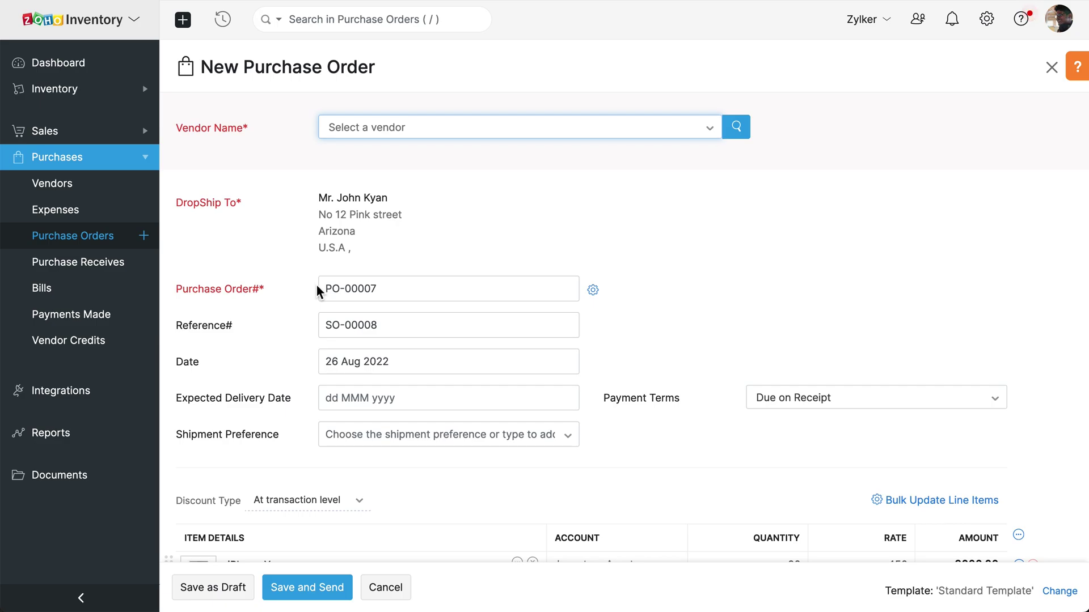
Set vendor Ms. Jessica on PO-00007 and keep 20 iPhone X at 450.
click(431, 129)
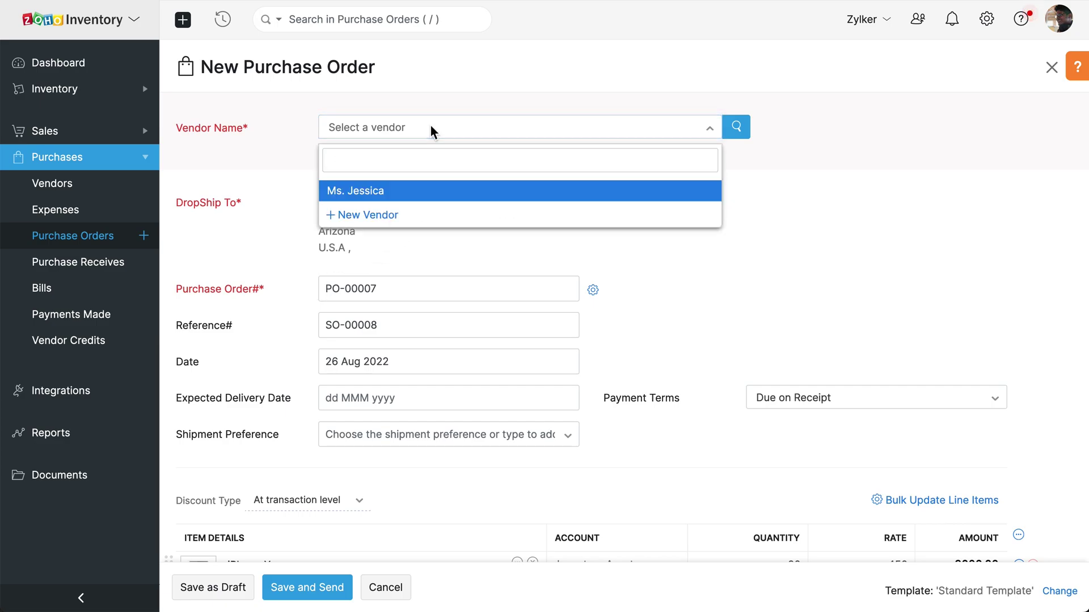
click(423, 190)
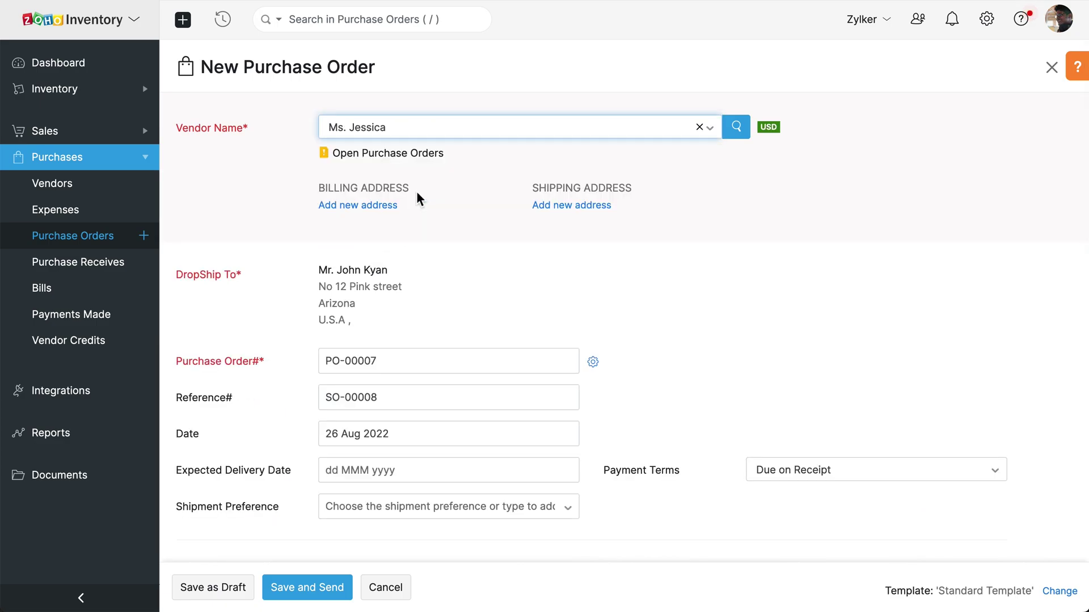
scroll(416, 191, down, 5)
scroll(416, 192, down, 2)
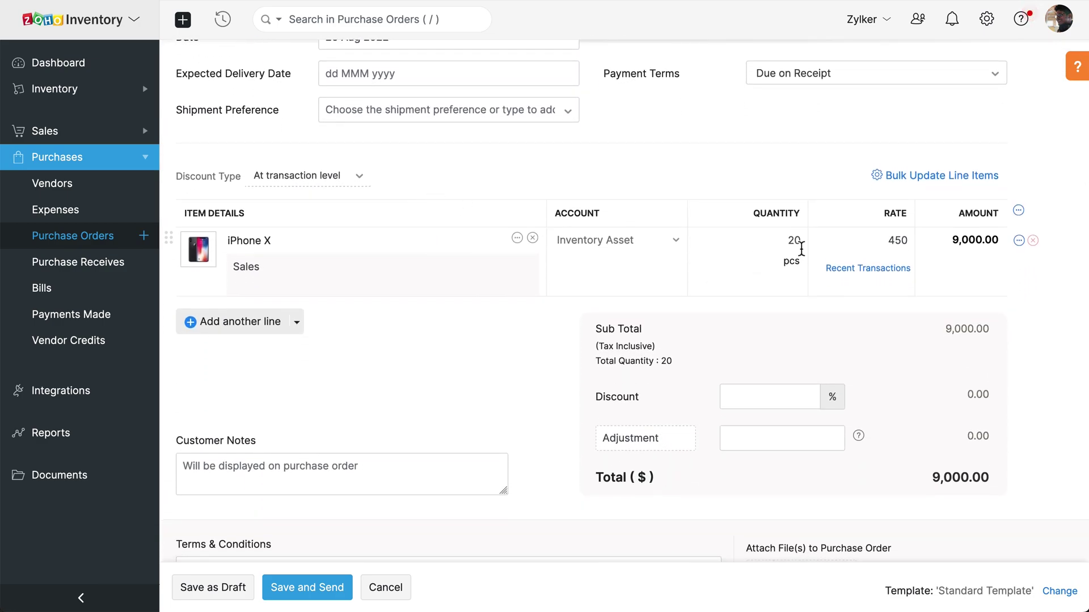
double_click(794, 240)
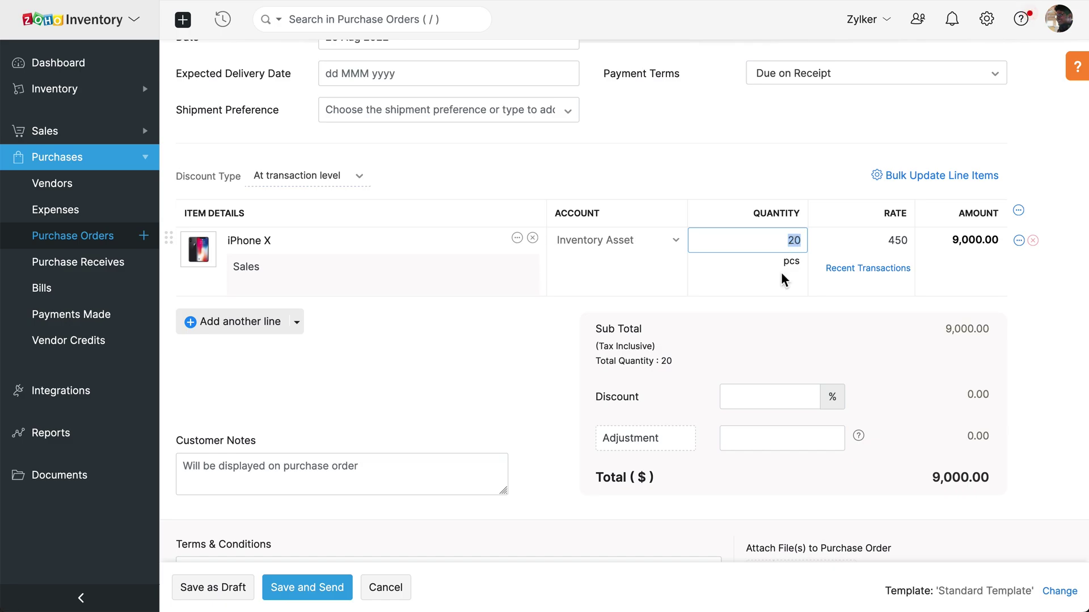
click(761, 316)
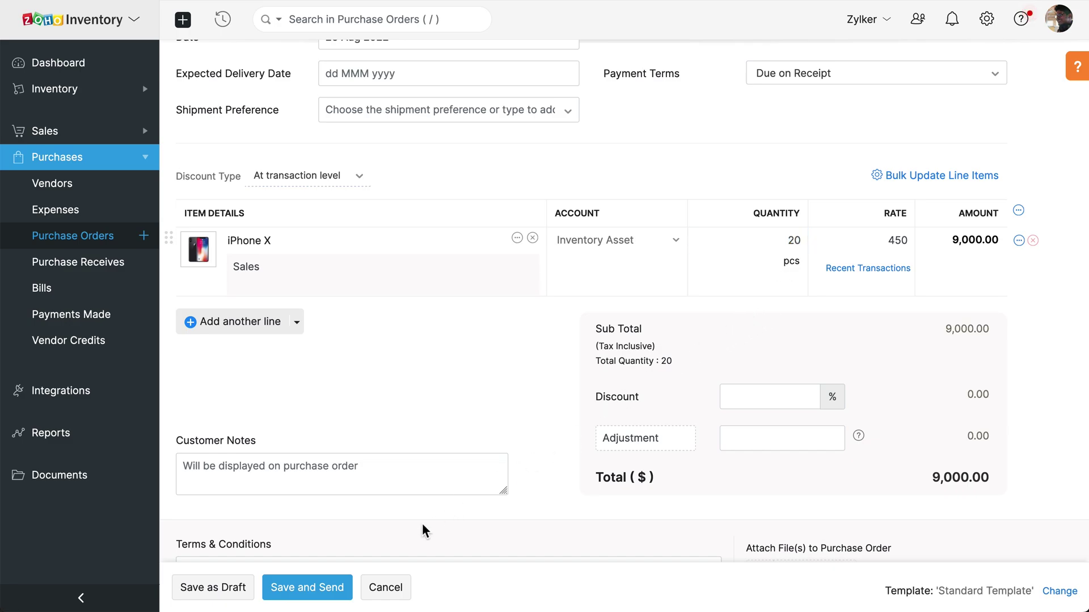
Send PO-00007, then convert it to bill BILL-12 saved as open.
click(331, 591)
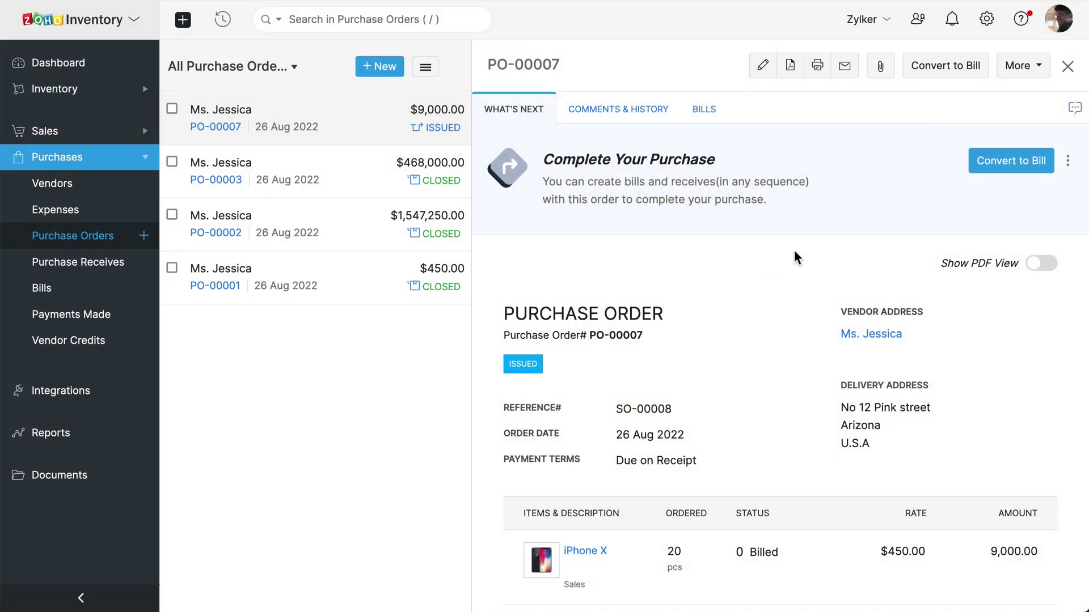
click(1010, 165)
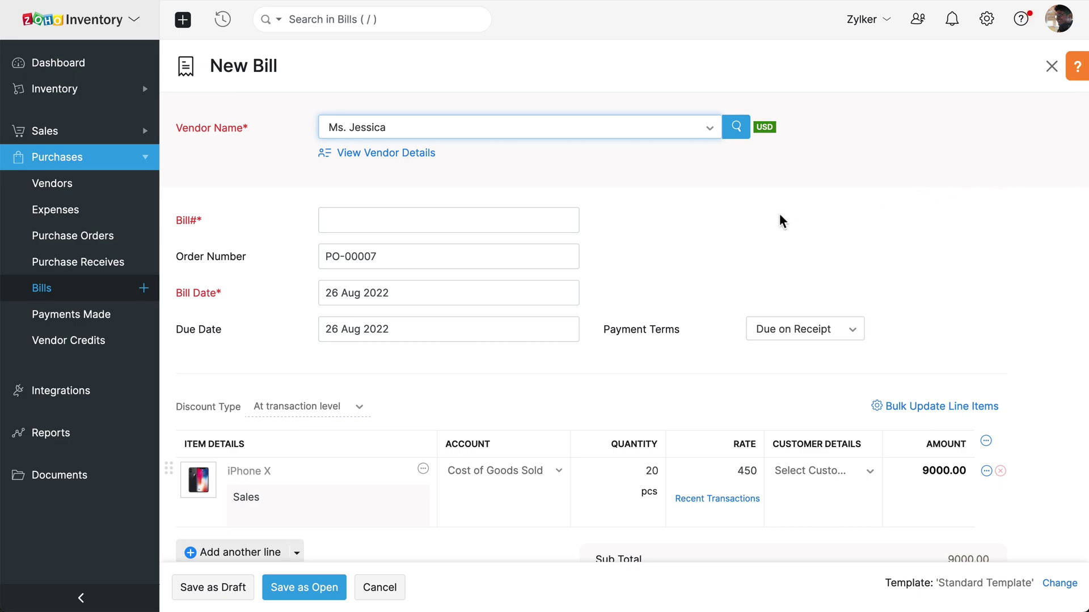
click(468, 220)
text(BILL-12)
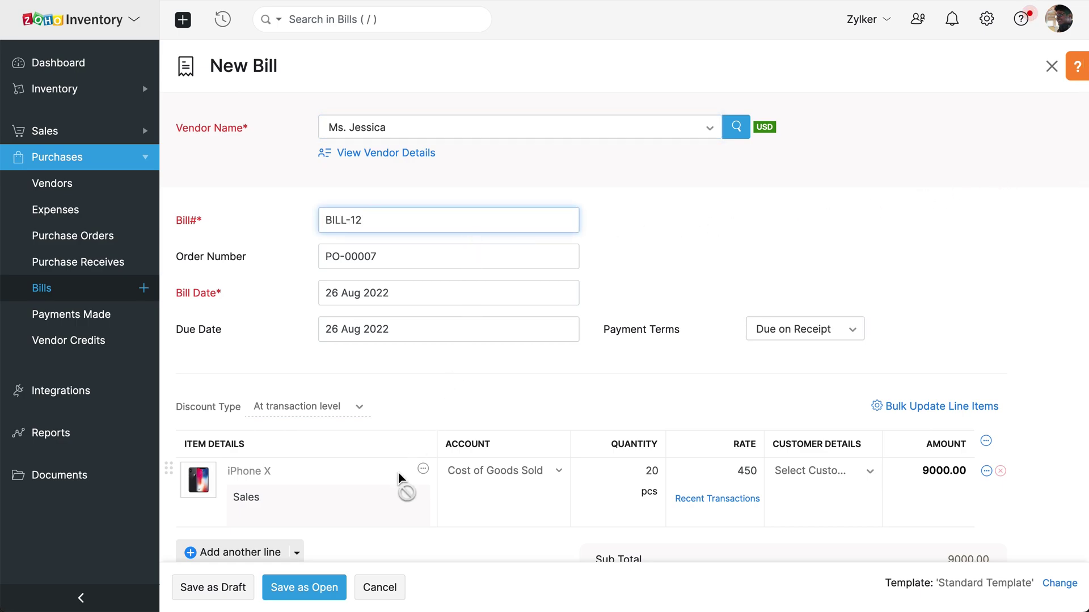
click(304, 588)
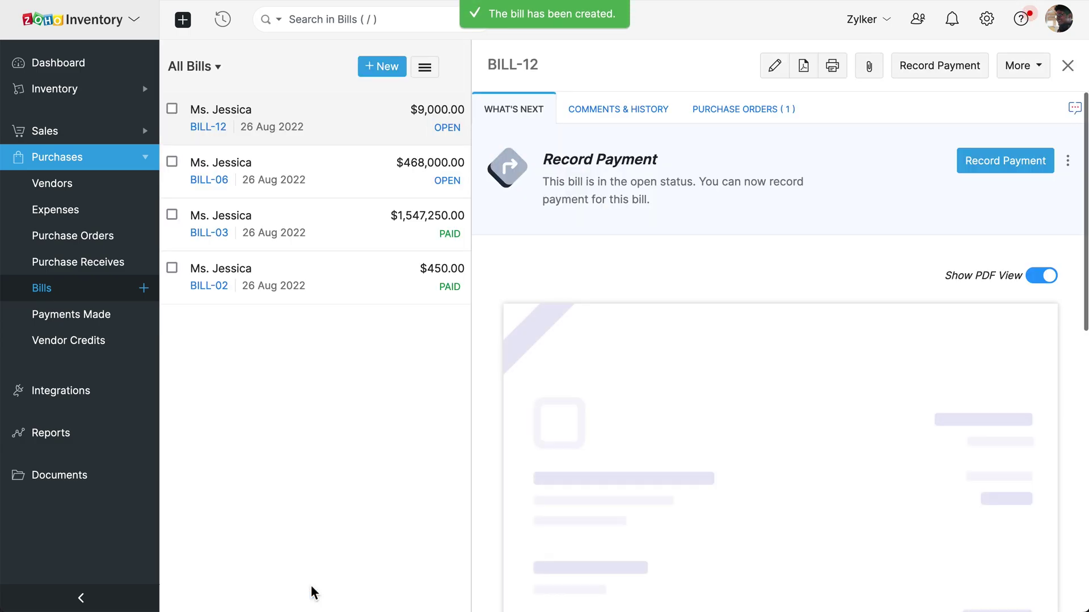
Record the 9,000 Petty Cash payment against BILL-12.
click(1005, 161)
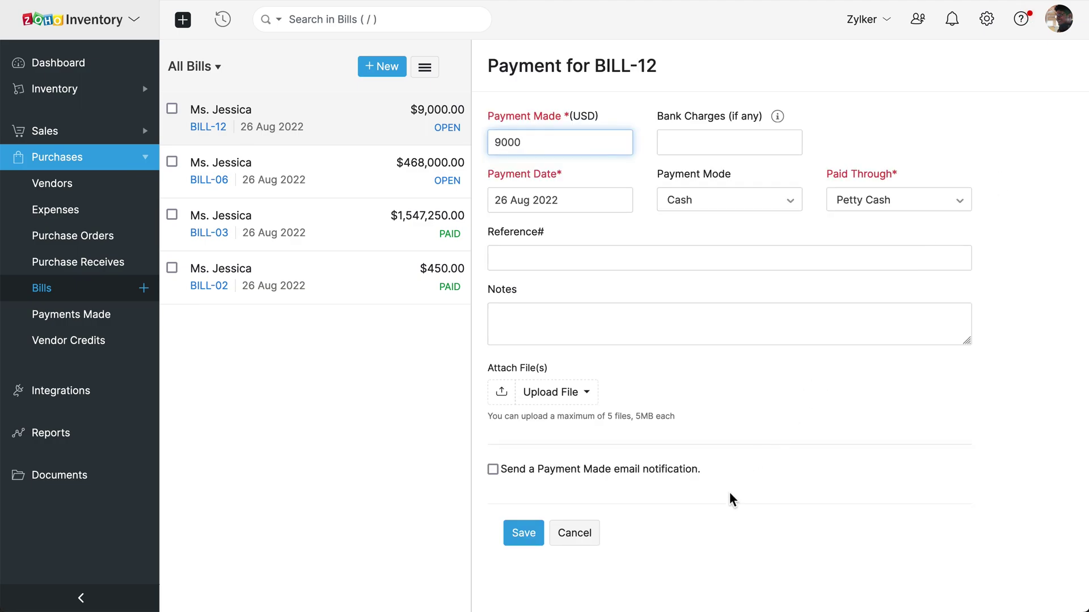
click(522, 533)
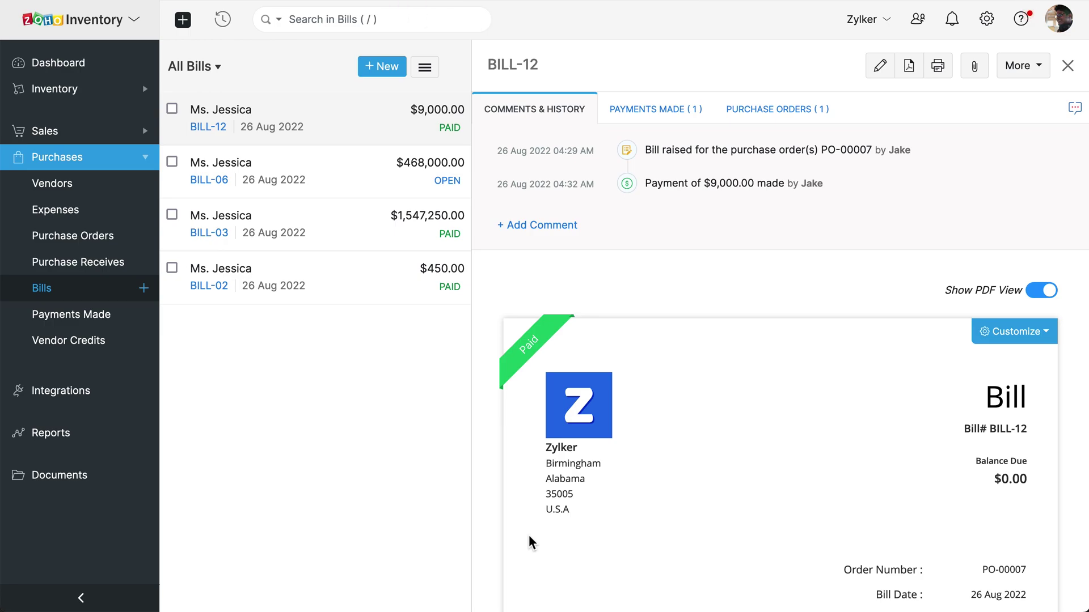
Go from the Purchases section to the Sales Orders list and open SO-00008.
click(78, 157)
click(76, 134)
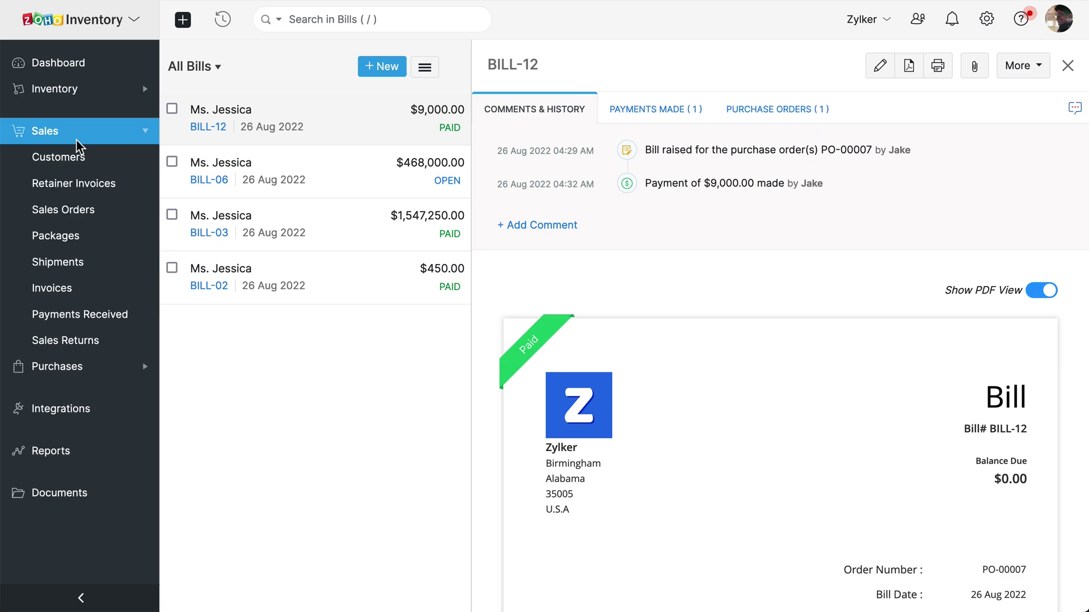
click(92, 210)
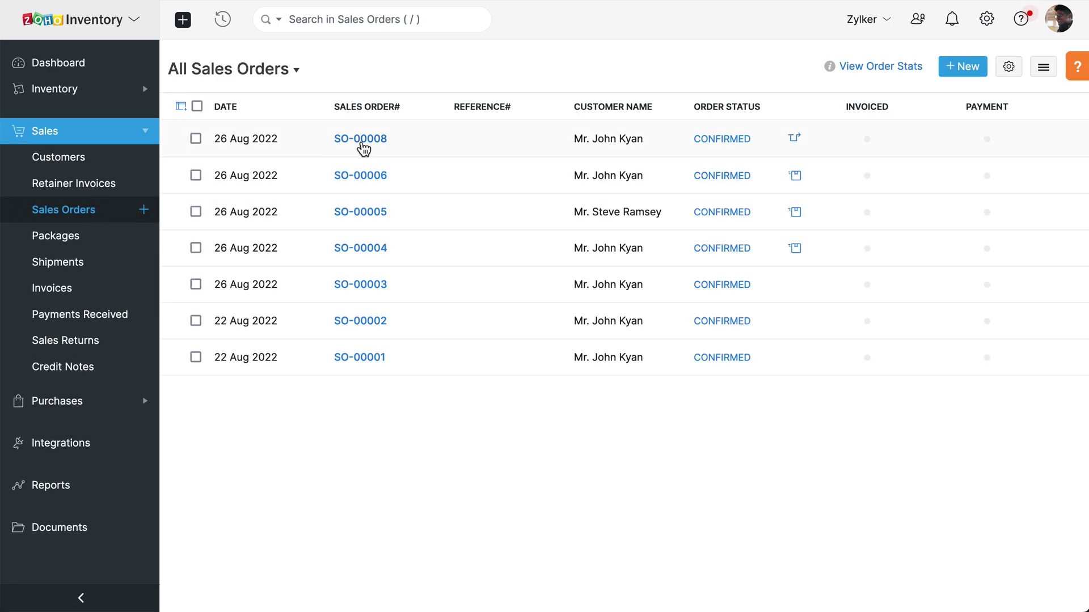
click(361, 145)
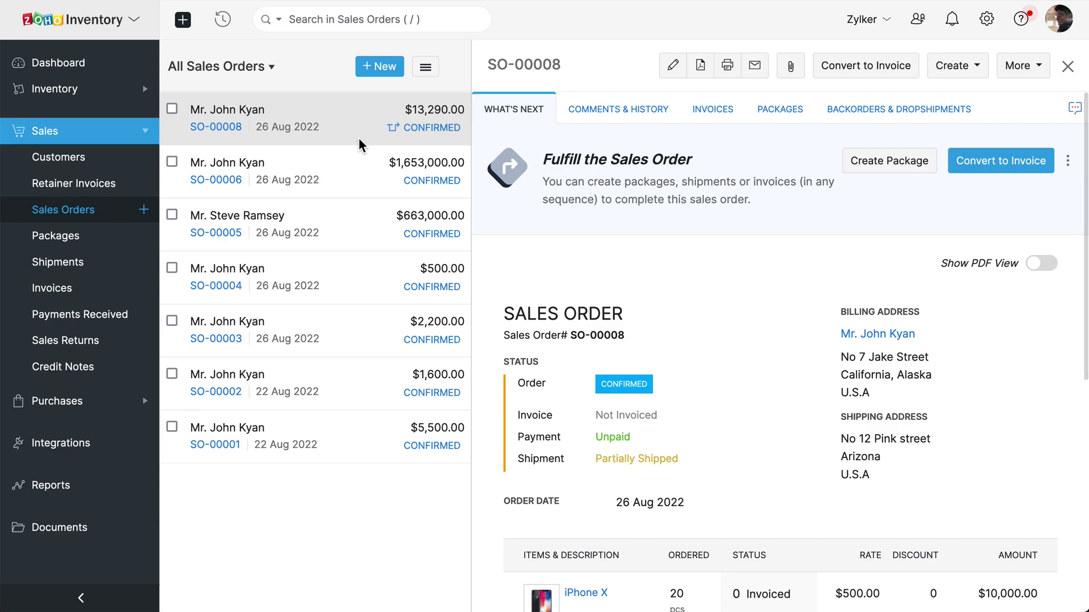
click(1002, 162)
scroll(646, 408, down, 3)
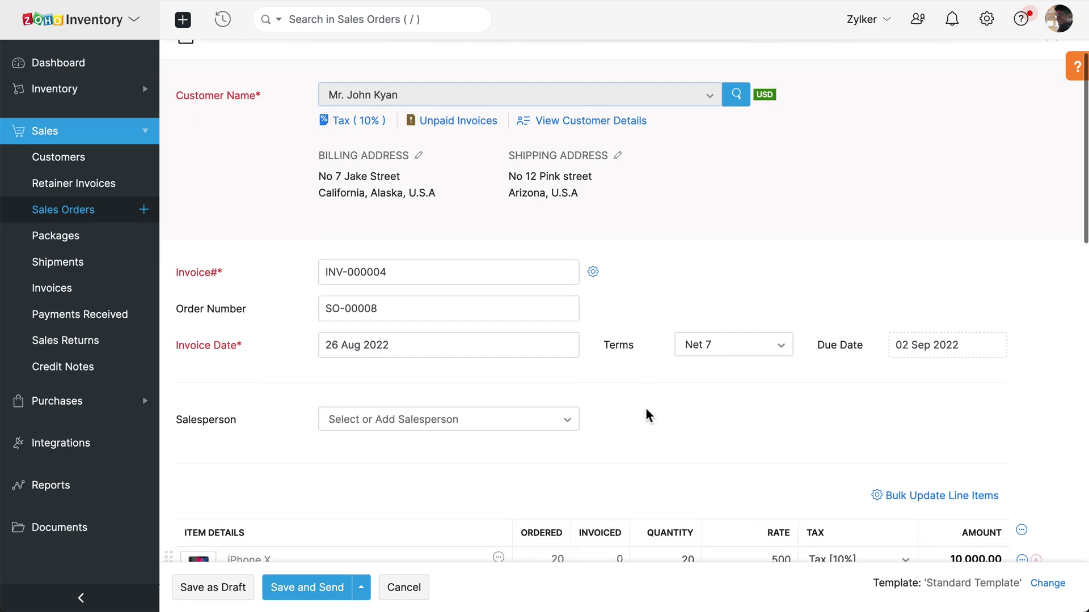
scroll(645, 407, down, 3)
scroll(646, 407, down, 2)
scroll(646, 412, down, 1)
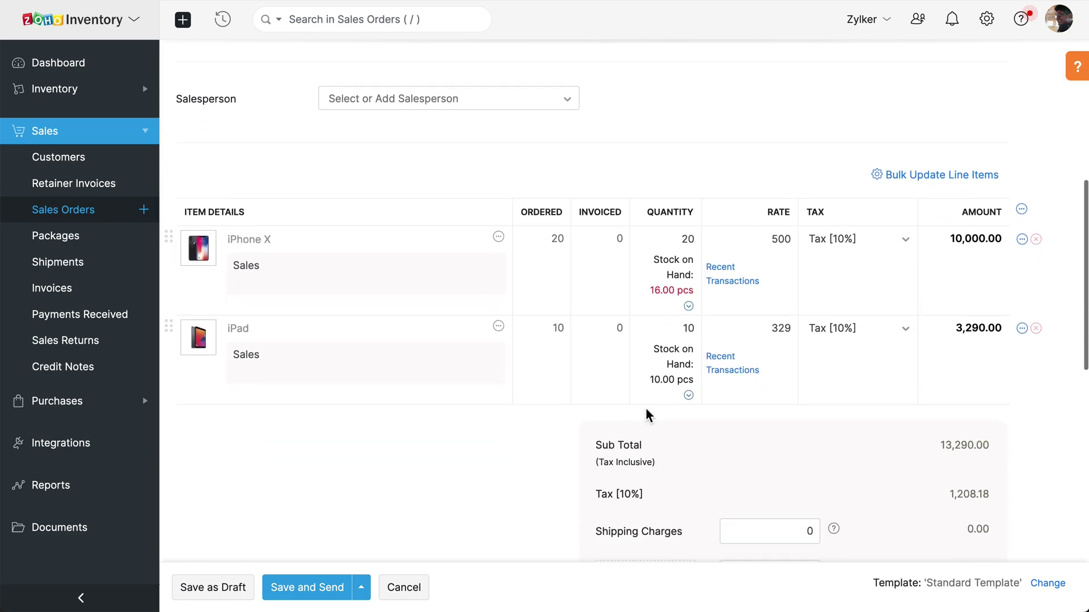
click(321, 591)
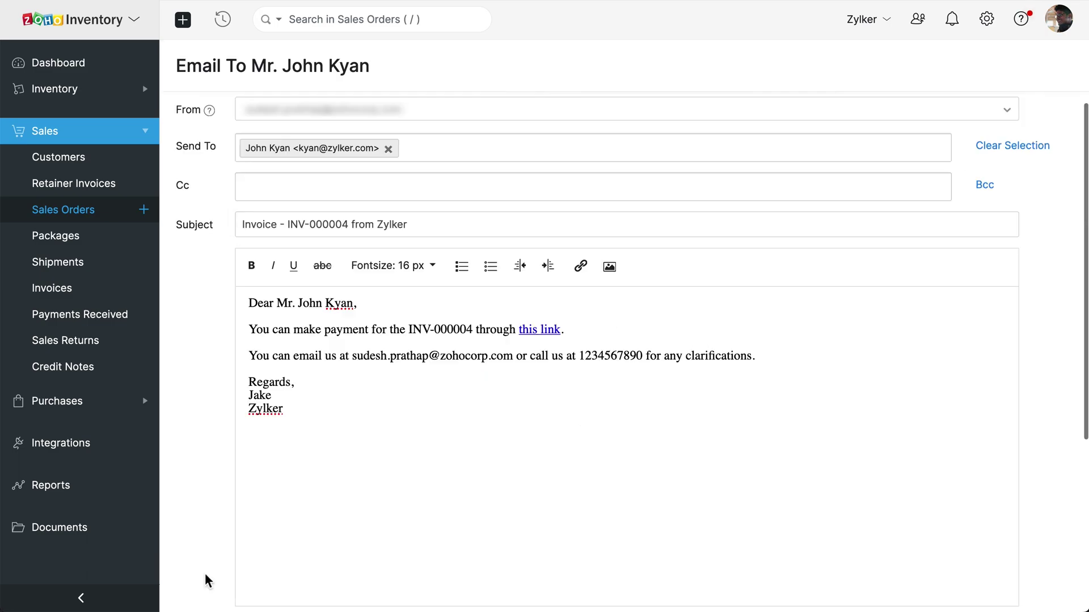
scroll(205, 573, down, 5)
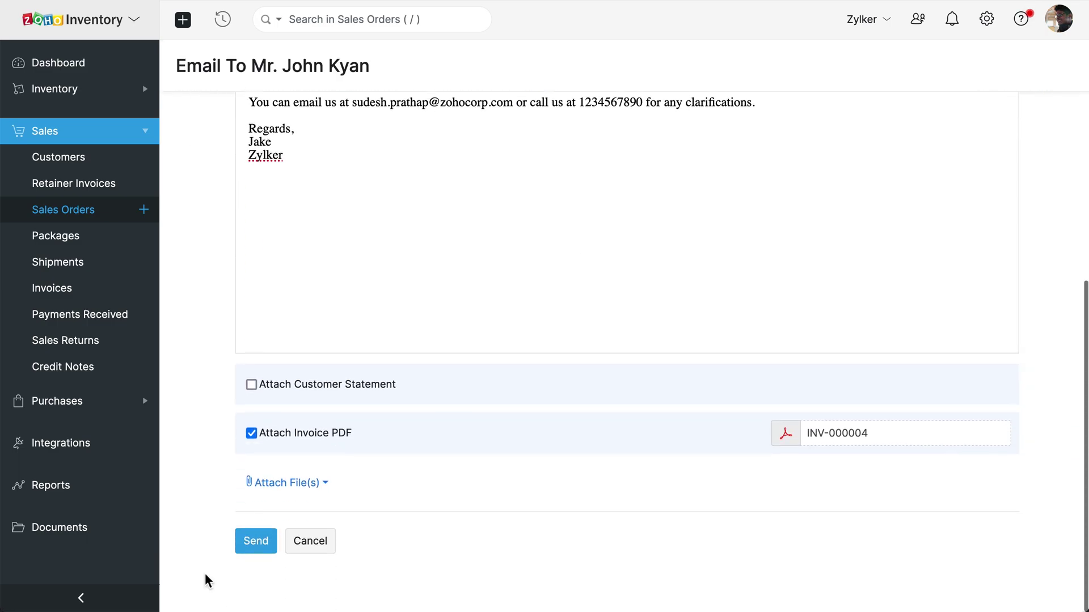
click(255, 550)
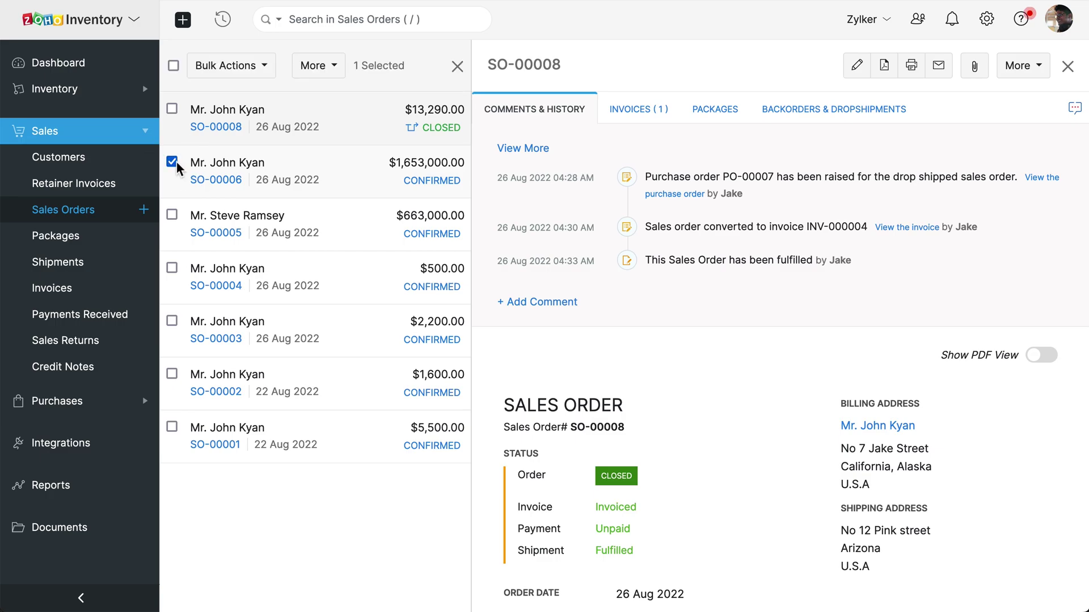
Add SO-00005 and SO-00004 to the selection, bulk-dropship, and choose the MacBook Pro.
click(172, 216)
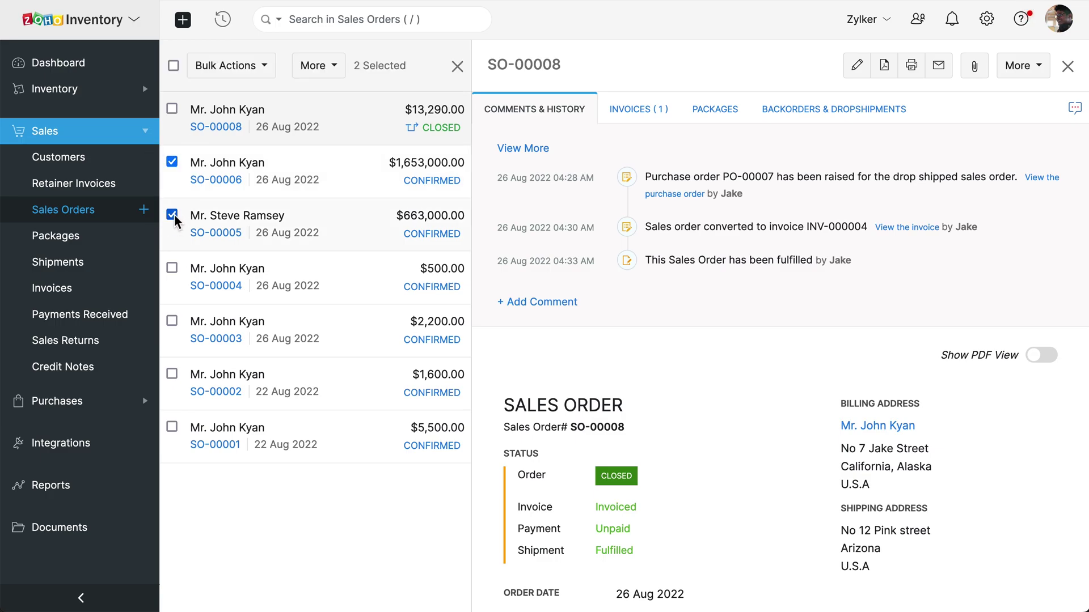
click(172, 269)
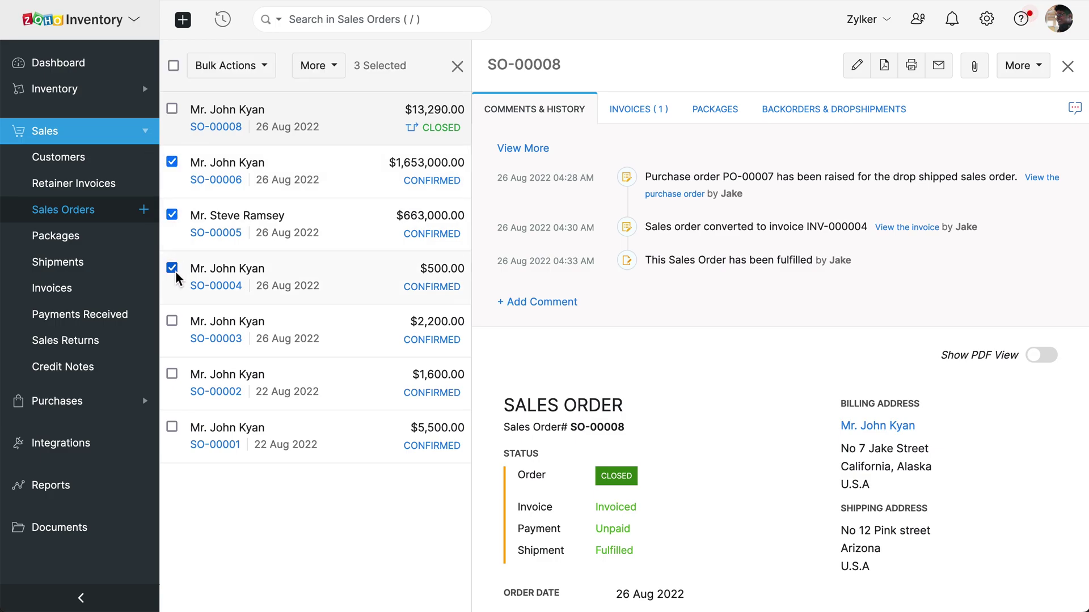
click(269, 63)
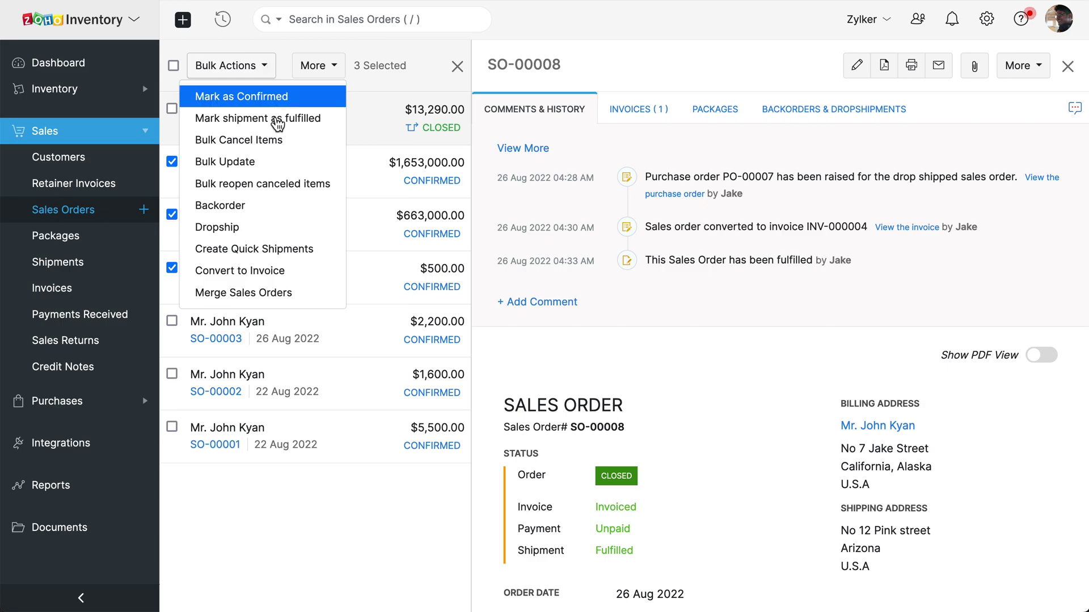
click(278, 228)
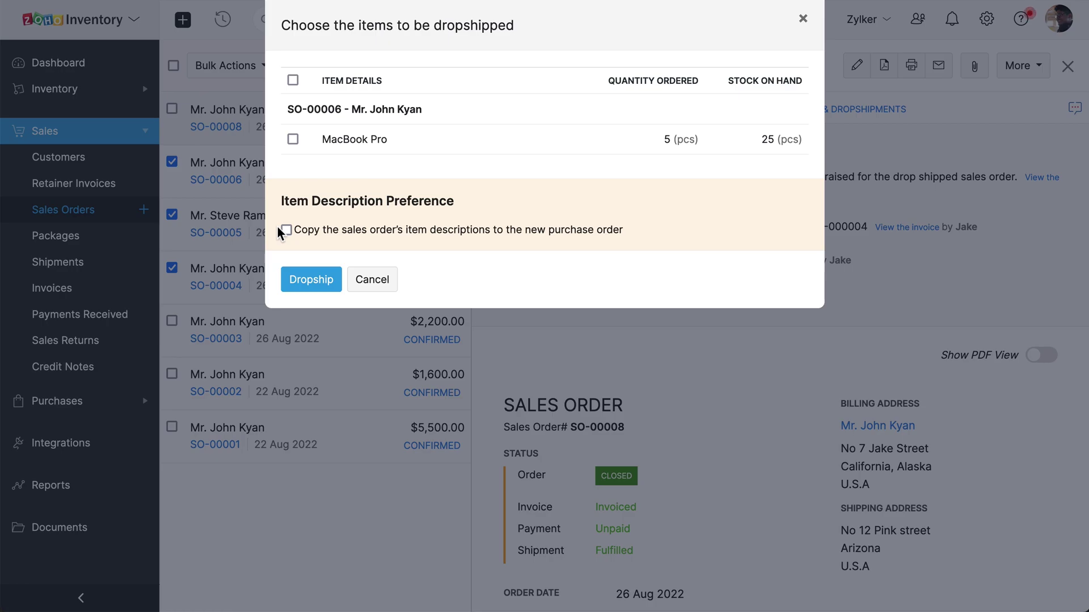
click(293, 139)
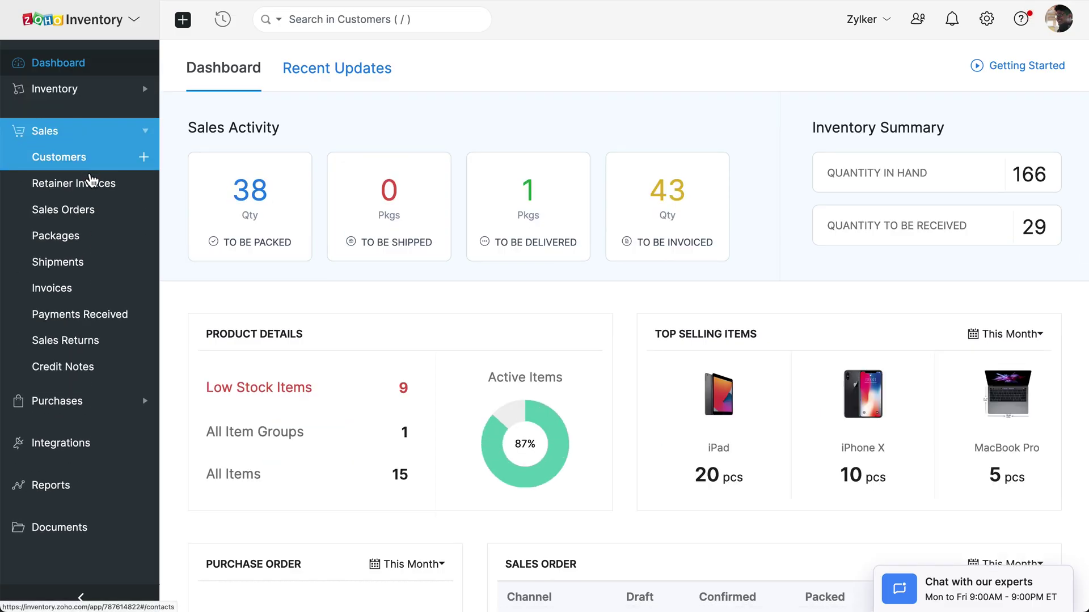
Filter the sales orders list to Drop Shipped, leaving only SO-00008.
click(101, 210)
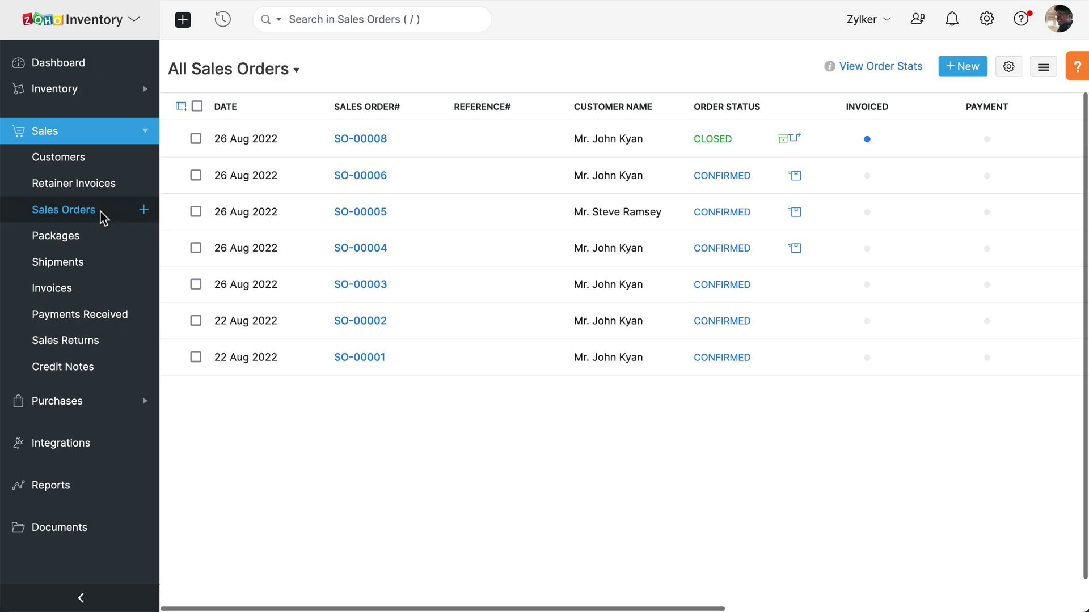
click(297, 70)
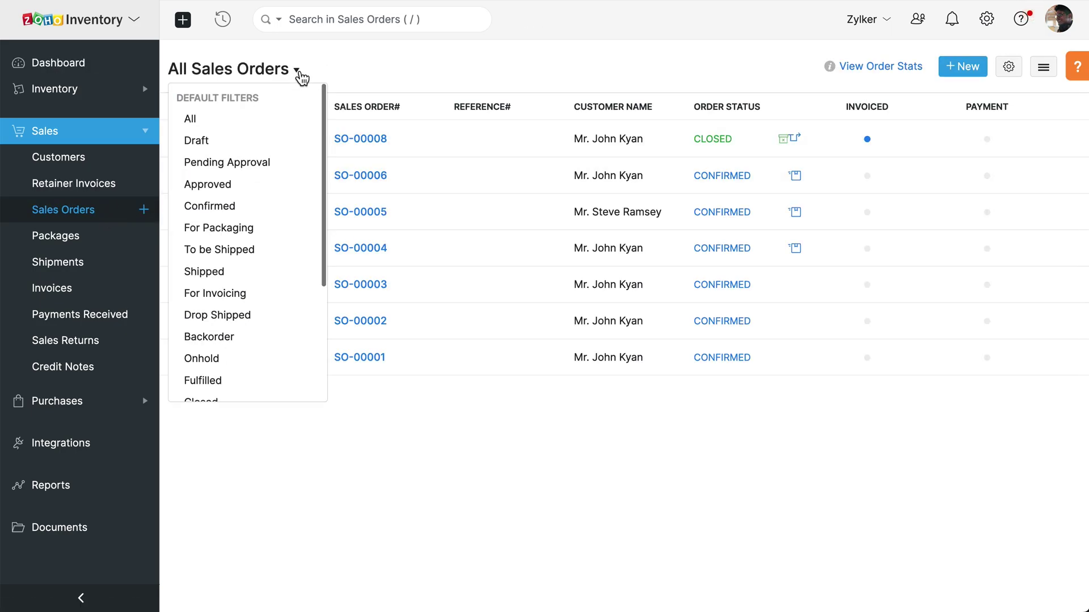
click(217, 315)
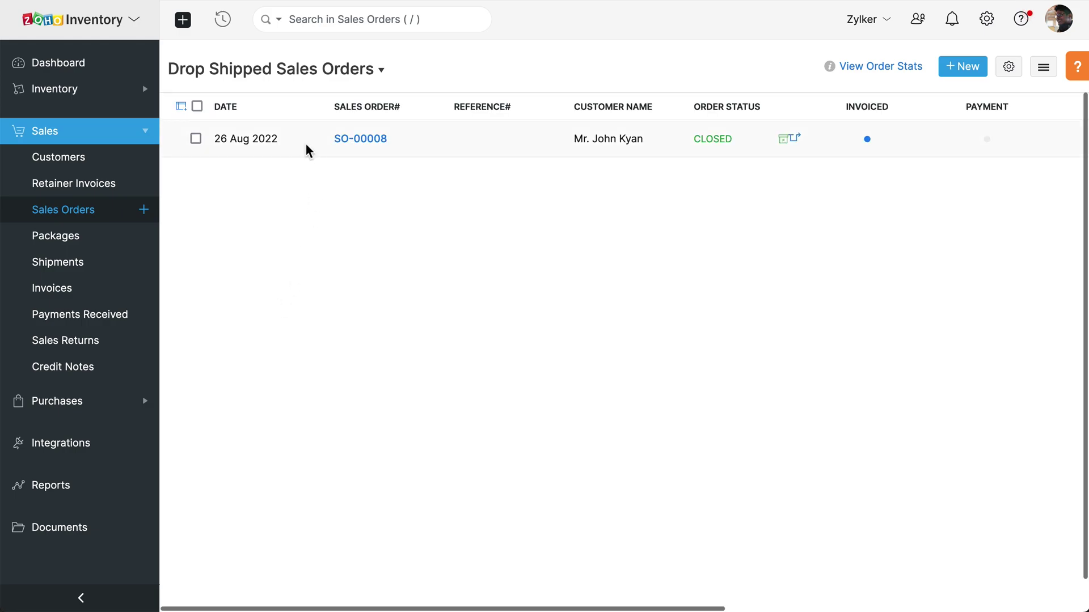
Filter the Purchase Orders list to Dropshiped, showing closed, billed PO-00007 for SO-00008.
click(145, 130)
click(131, 161)
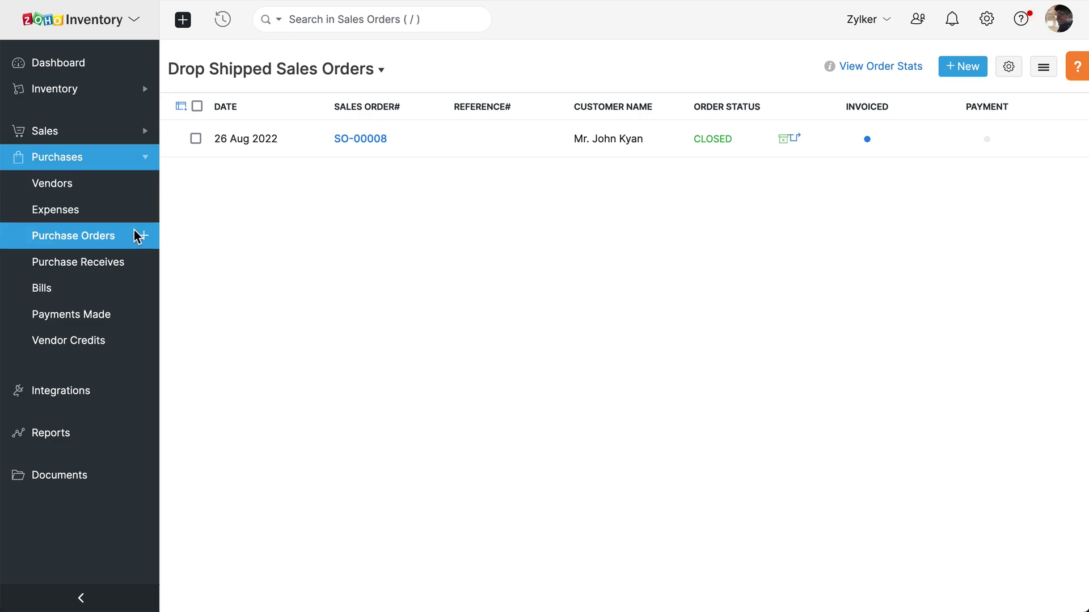
click(137, 236)
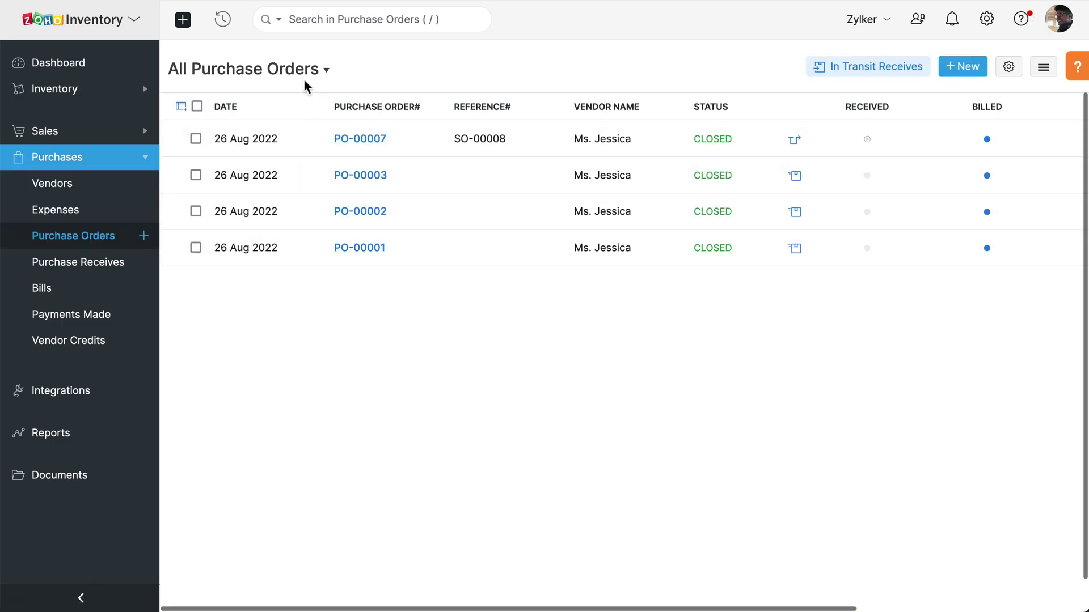
click(310, 70)
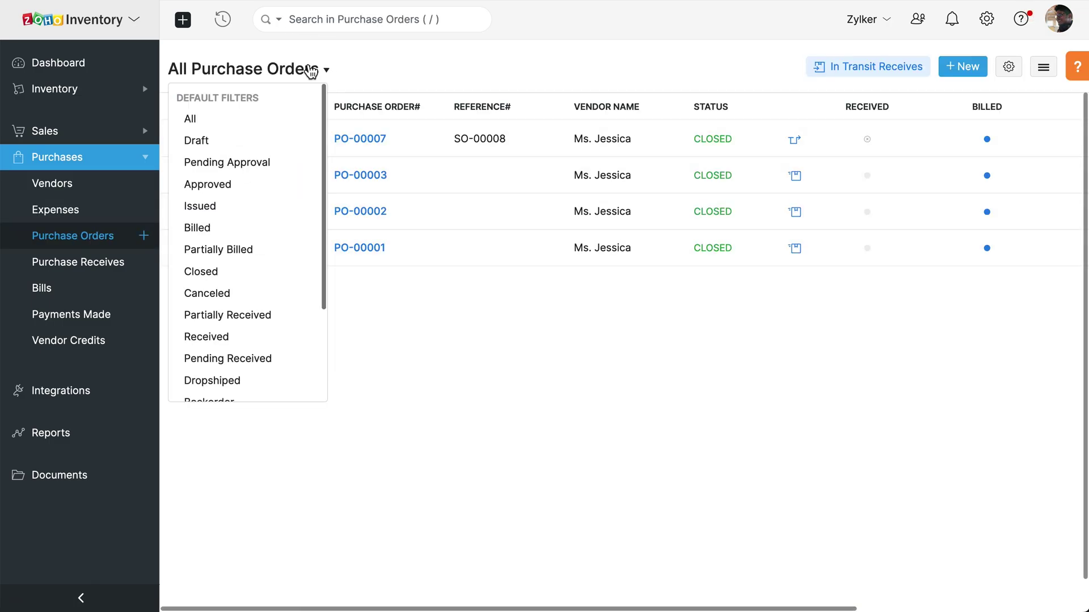
click(257, 375)
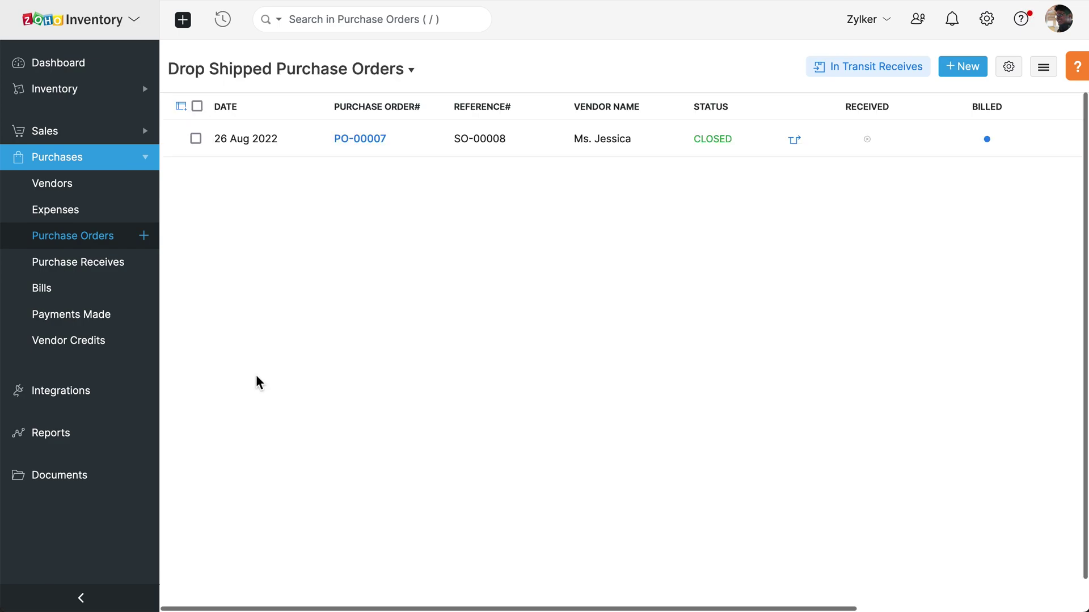